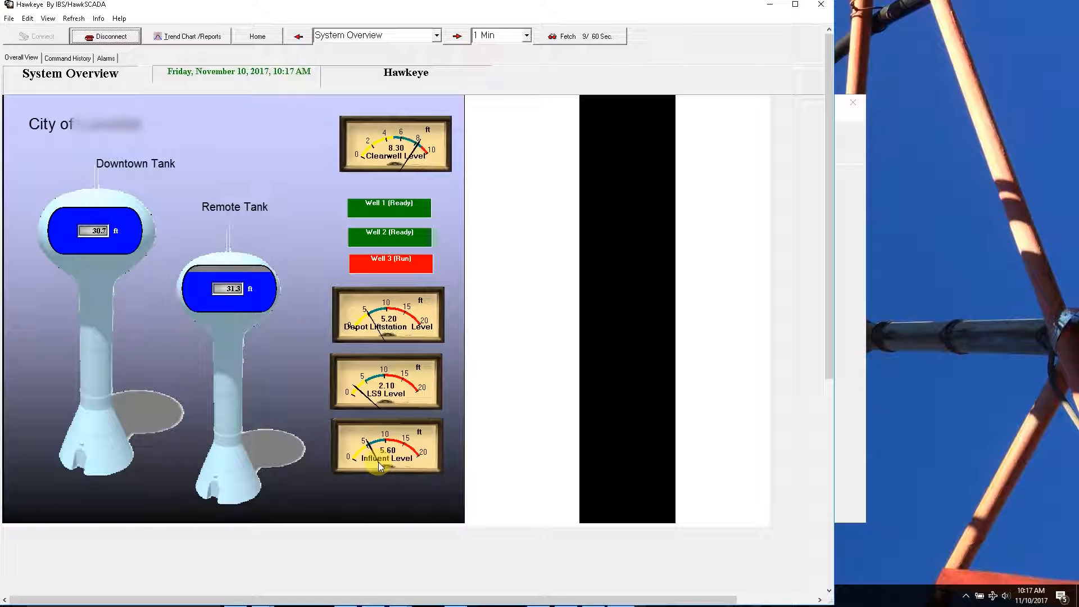
Step: Create a new analog alarm in the Ground Water department, named "Remote Tank Level Alarm", from Tomahawk's alarm editor
mouse_move(378, 463)
mouse_move(409, 140)
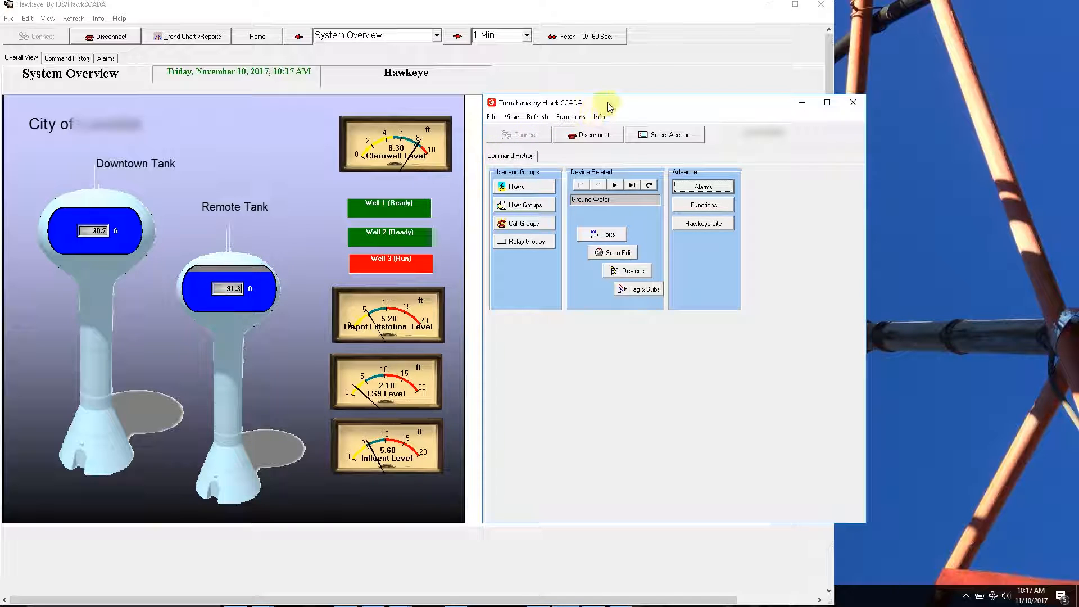
mouse_move(613, 102)
mouse_down()
mouse_move(586, 91)
mouse_move(595, 85)
mouse_move(603, 101)
mouse_up()
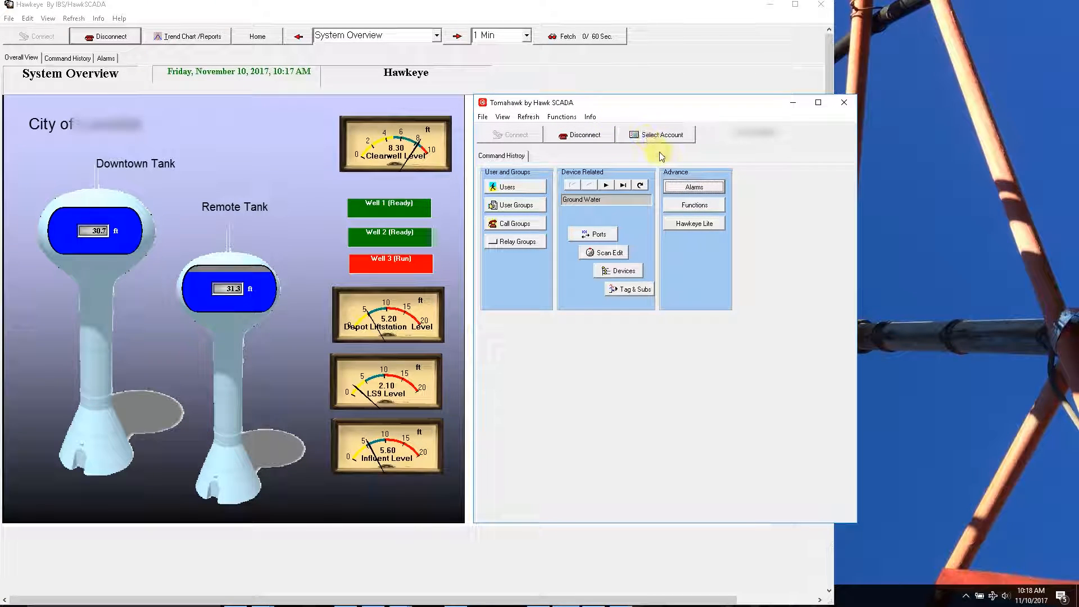
click(677, 188)
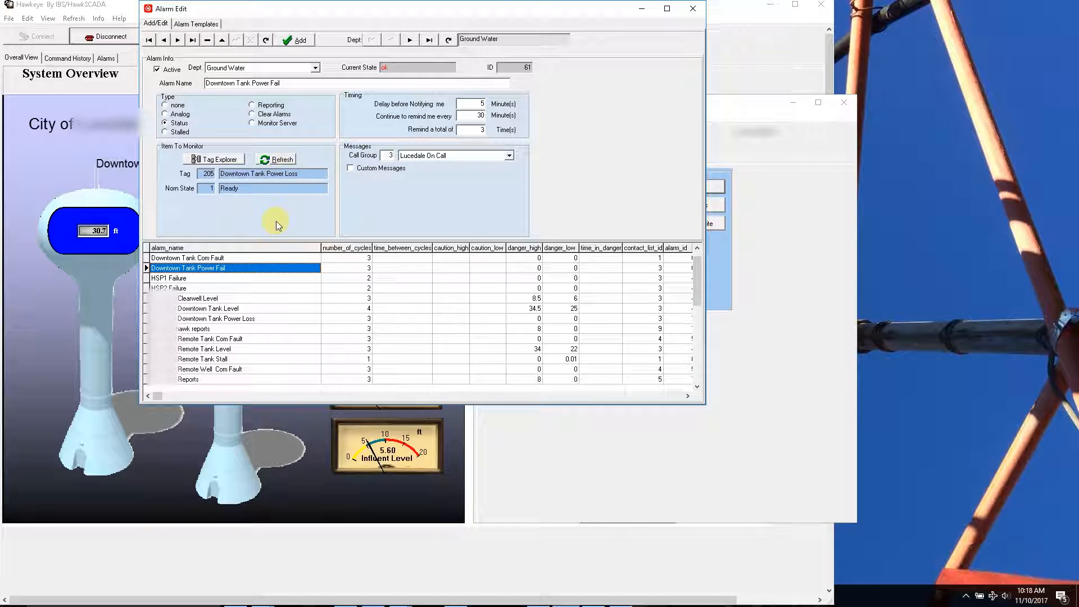
click(298, 41)
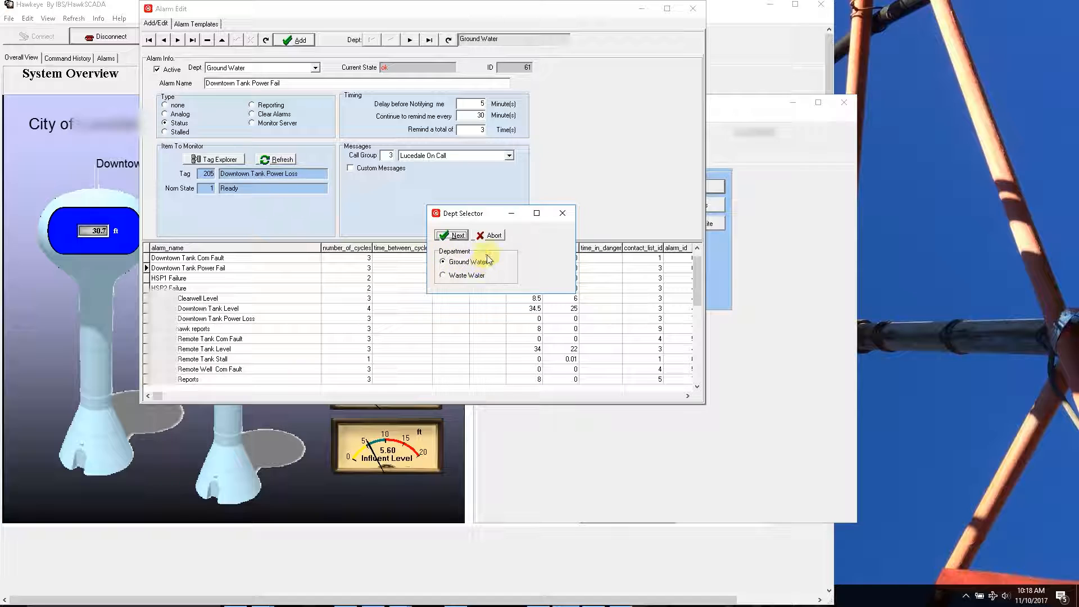
click(459, 236)
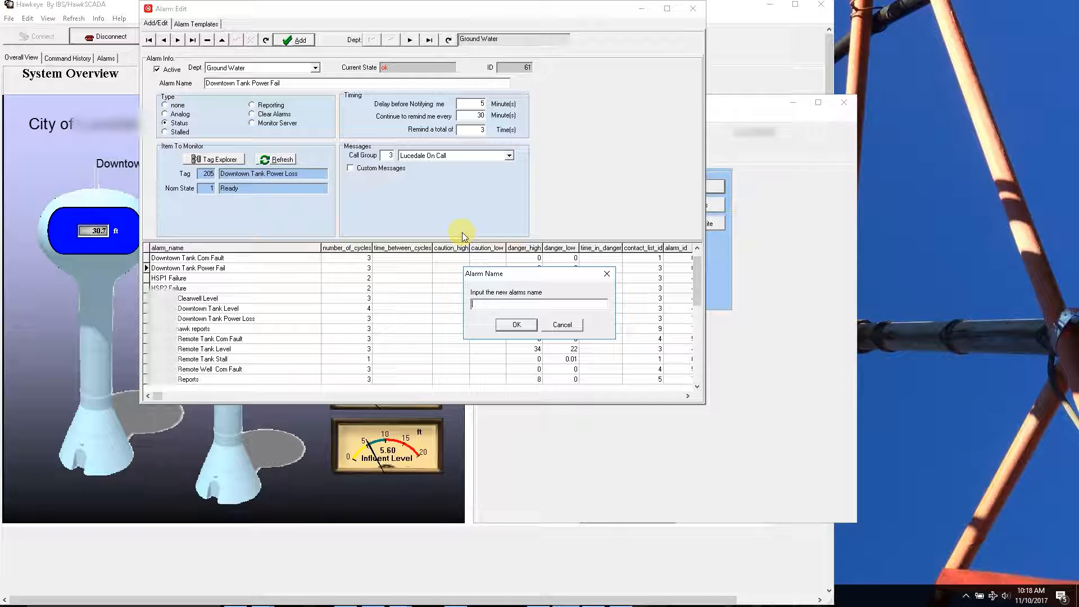
text(Remote Tank Level Alarm)
click(515, 325)
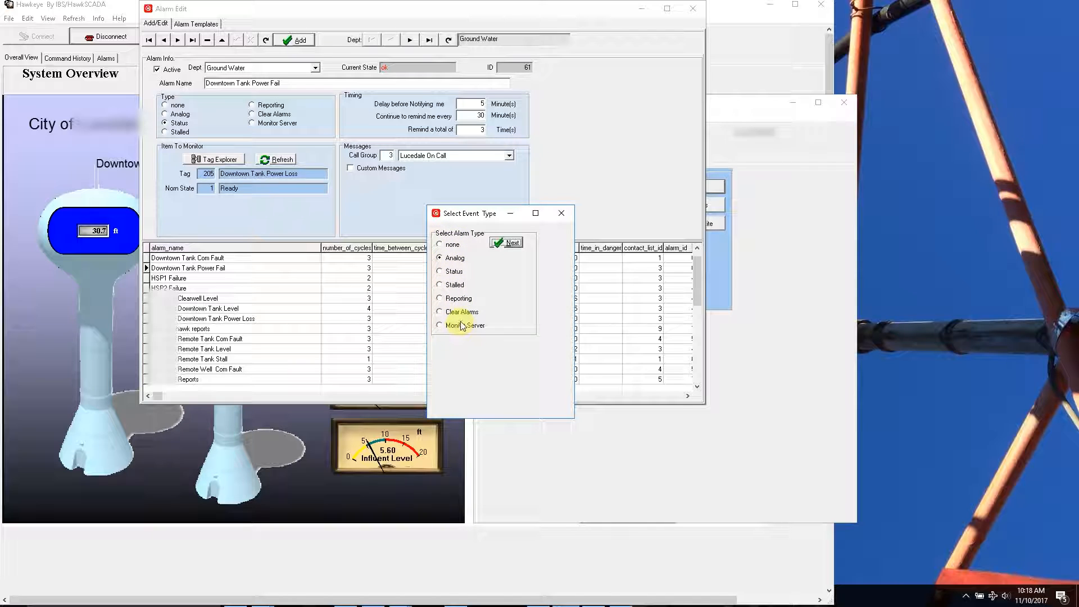
click(504, 243)
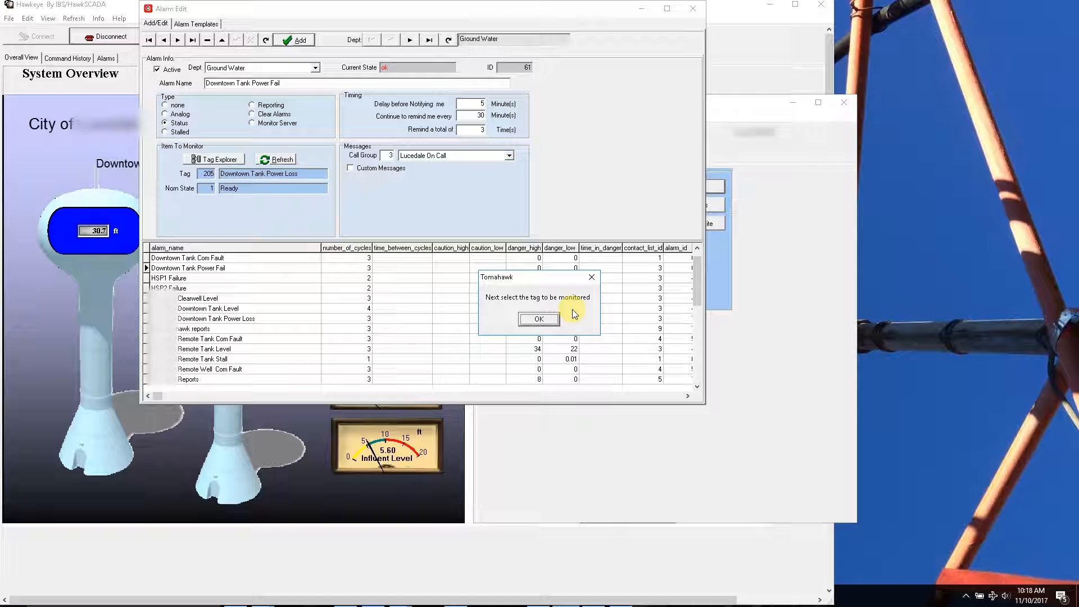
Step: Choose the Remote Tank Level (74) tag from the Ground Water Remote Tank folder as the tag to monitor
click(539, 319)
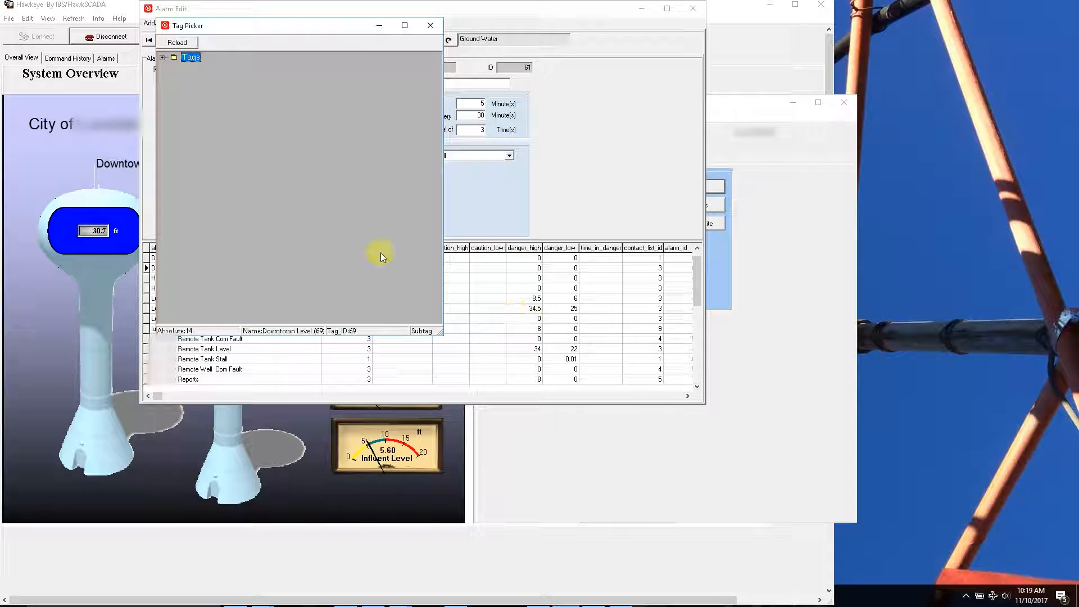
click(162, 58)
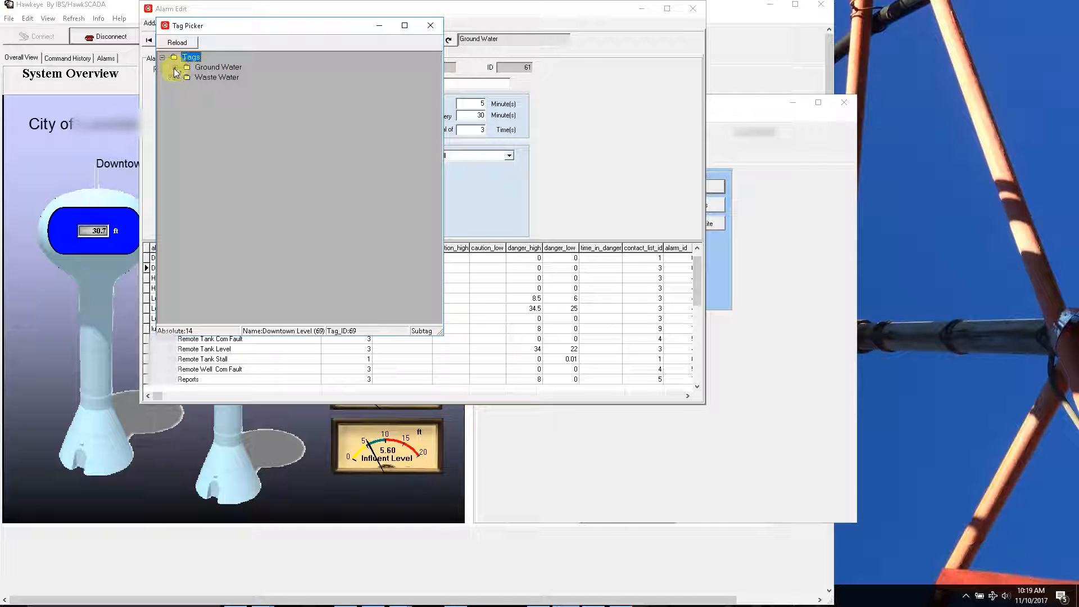
click(175, 67)
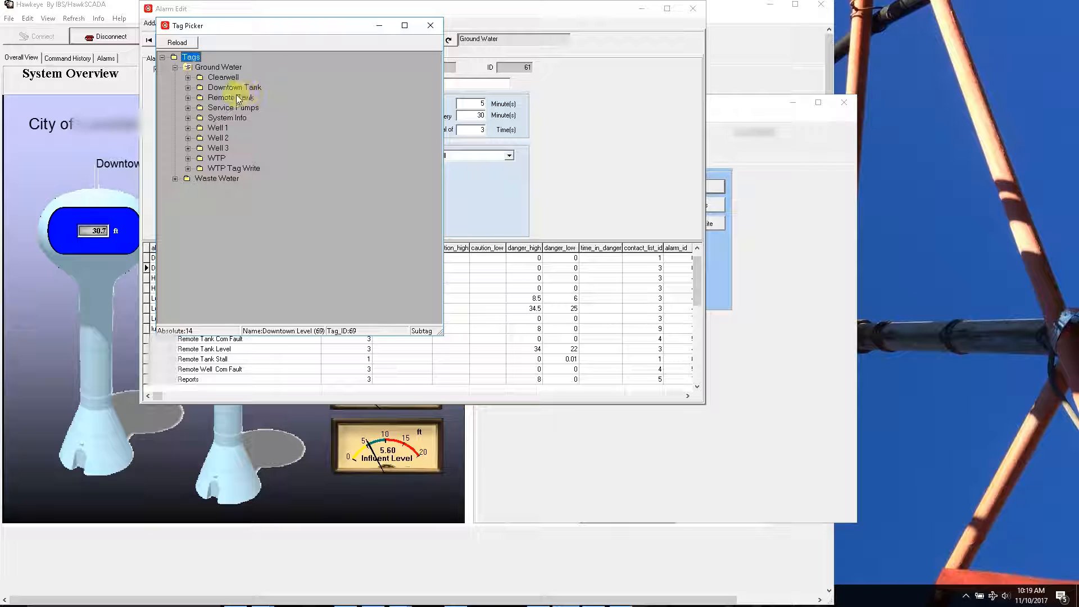
click(188, 98)
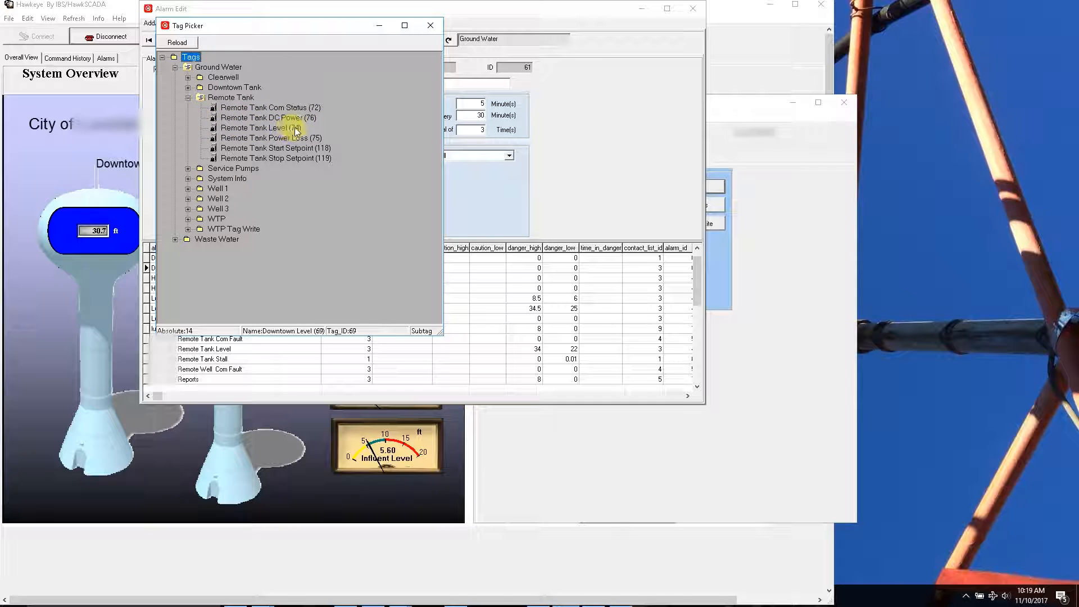
double_click(238, 128)
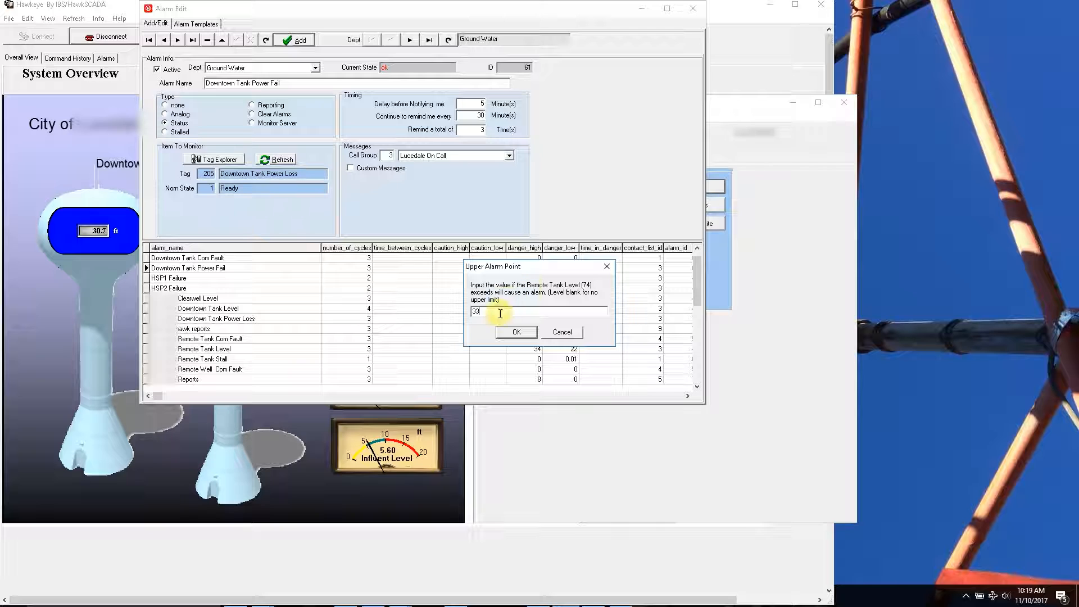
Step: Set the upper alarm point to 33 and the lower to 20, and assign the call group None
click(511, 332)
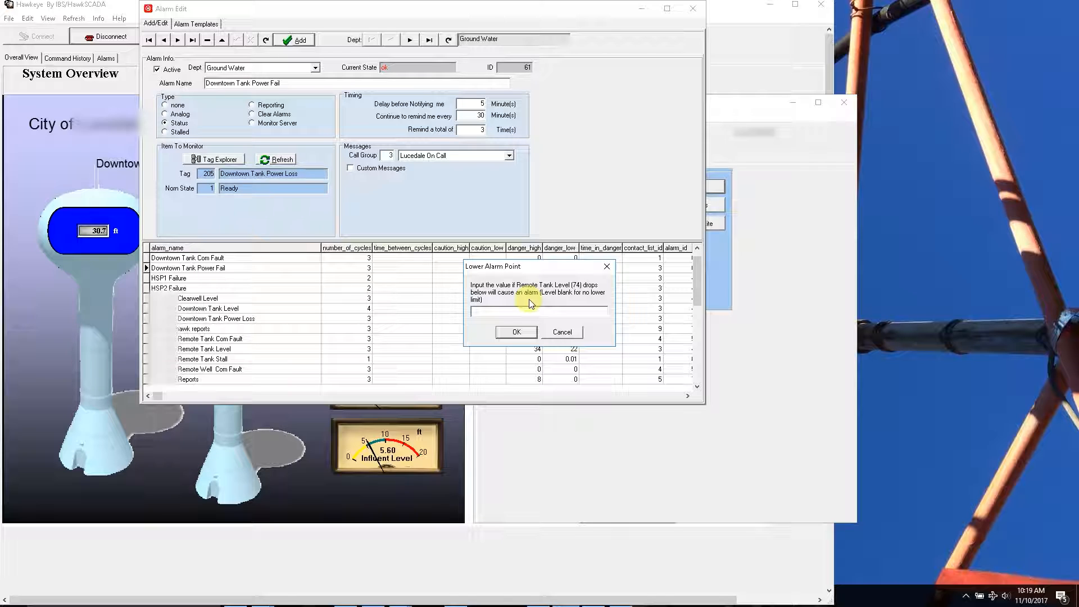
text(20)
click(516, 332)
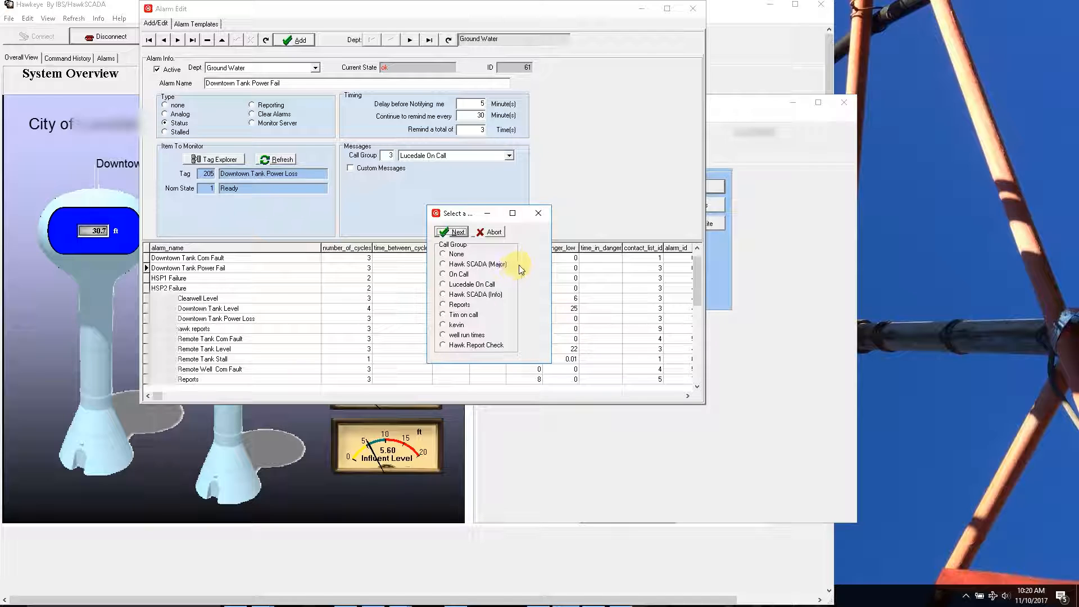
click(444, 256)
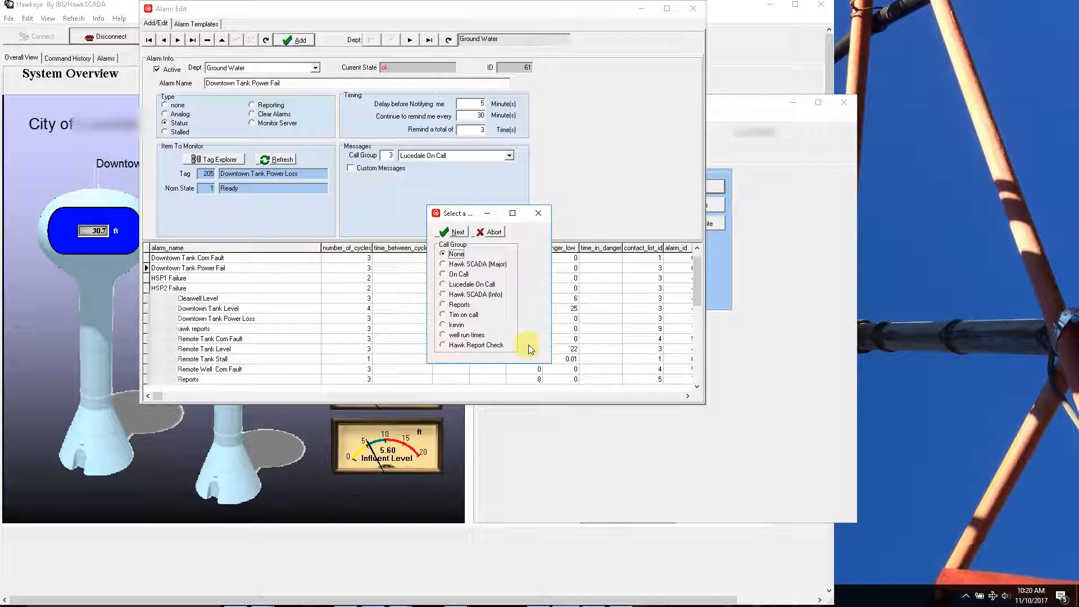
click(458, 232)
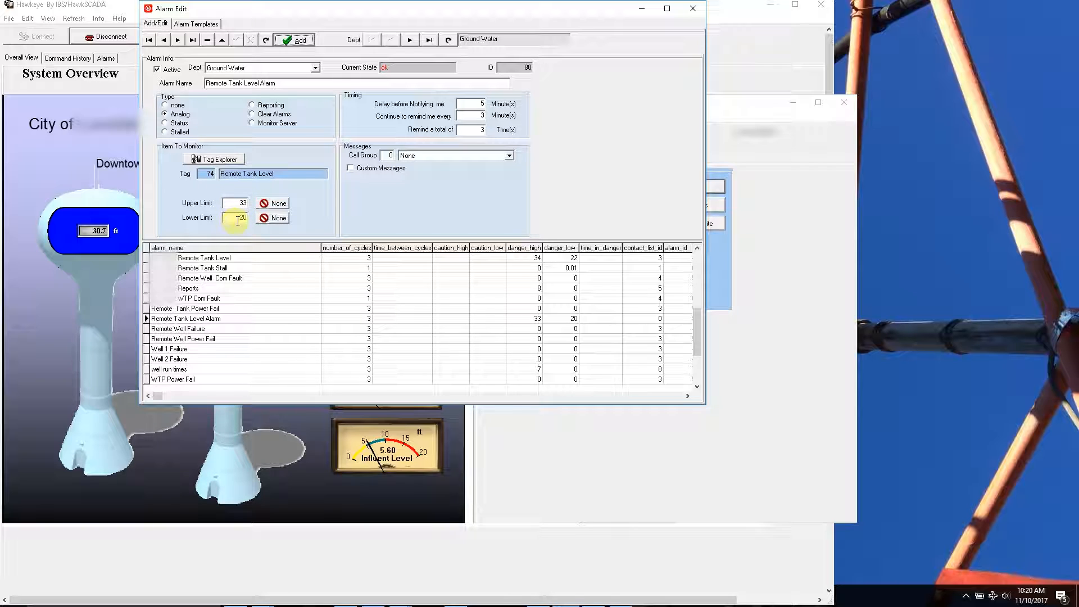
Step: Re-enter 33 as the upper limit of the Remote Tank Level Alarm and save the record
click(242, 203)
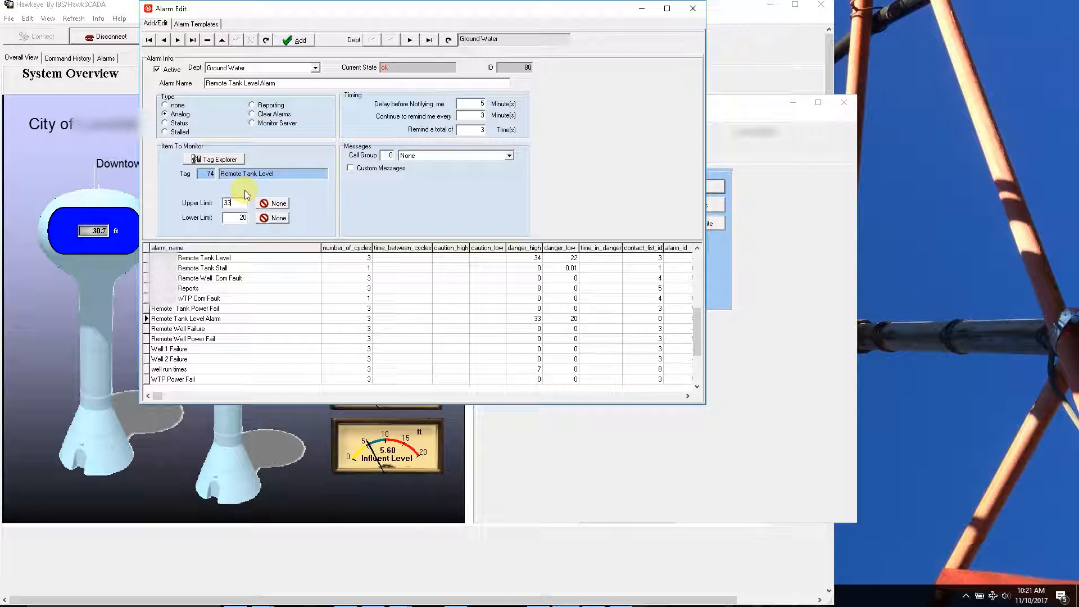
key(BackSpace)
text(3)
click(237, 41)
click(237, 219)
Step: Set the delay before notifying to 10 minutes and save, and change it to 3 minutes and save again
click(483, 103)
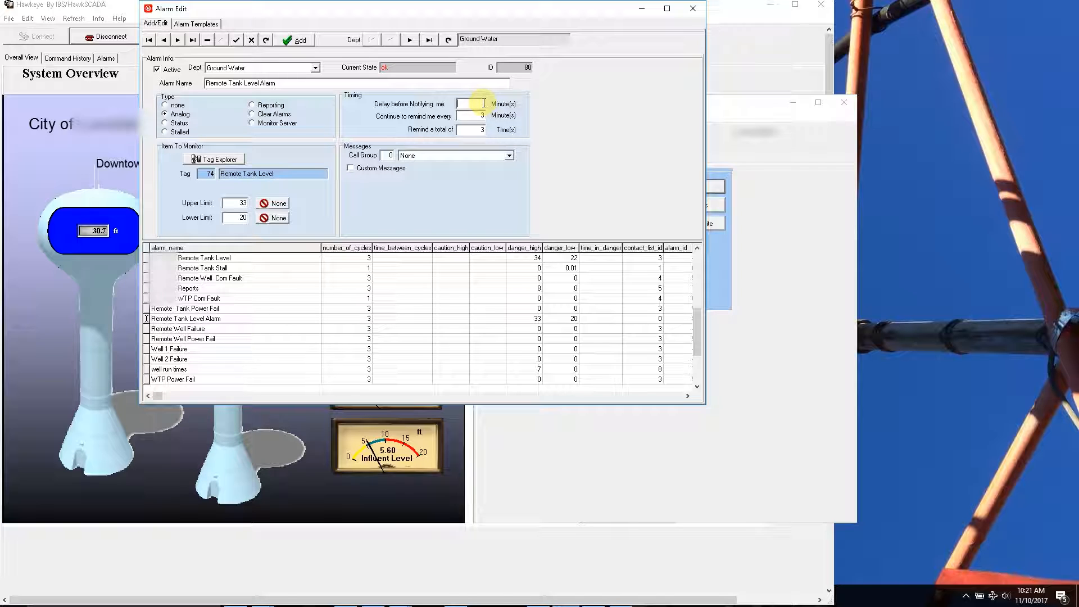
text(10)
click(236, 40)
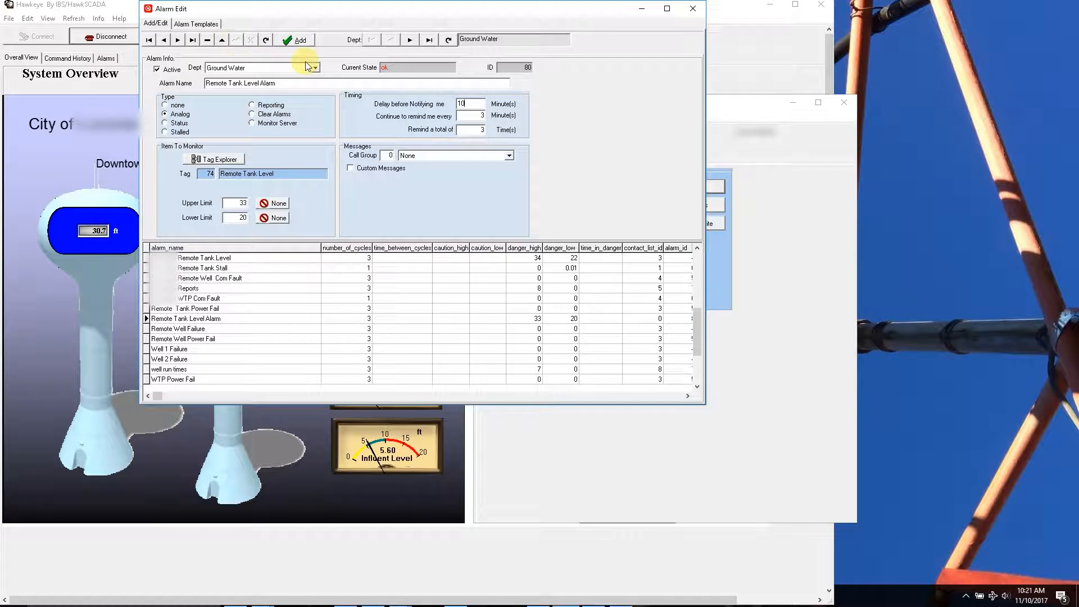
key(BackSpace)
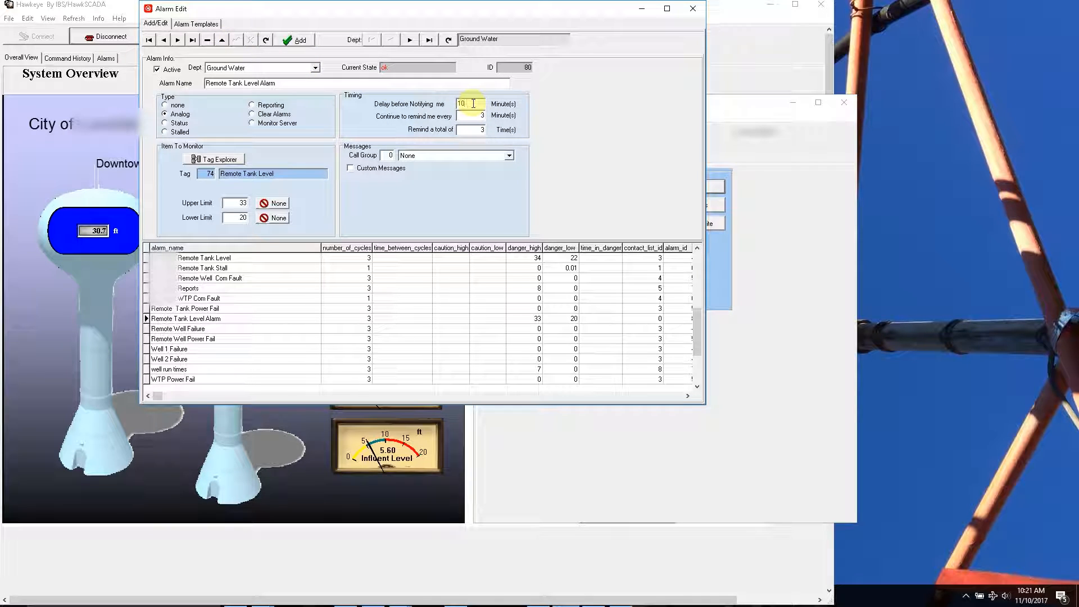
text(3)
click(236, 40)
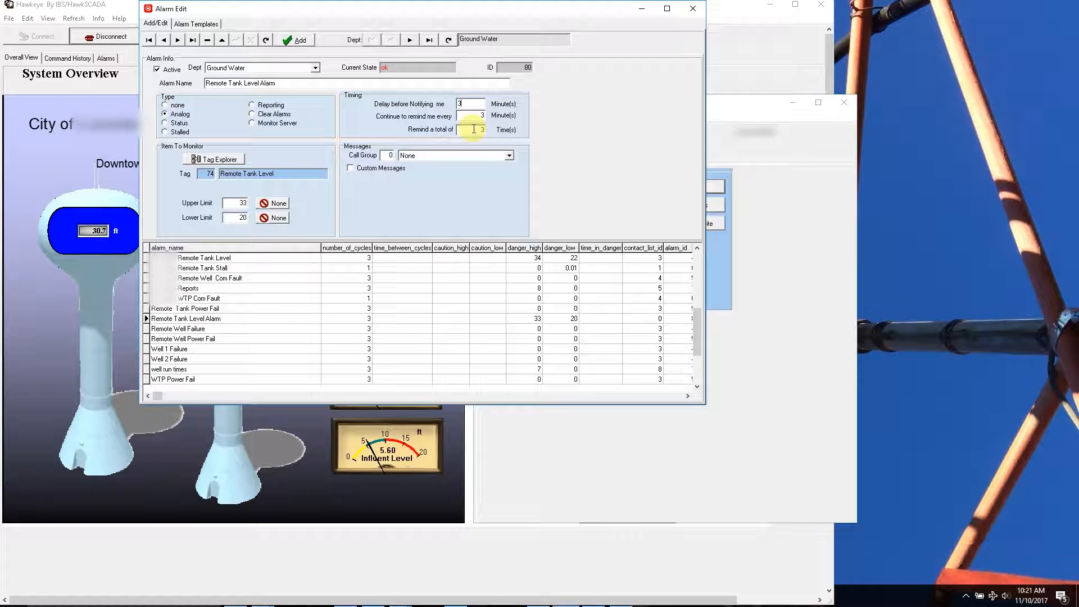
Step: Set the Remote Tank Level Alarm to remind a total of 5 times, every 15 minutes
click(485, 129)
key(BackSpace)
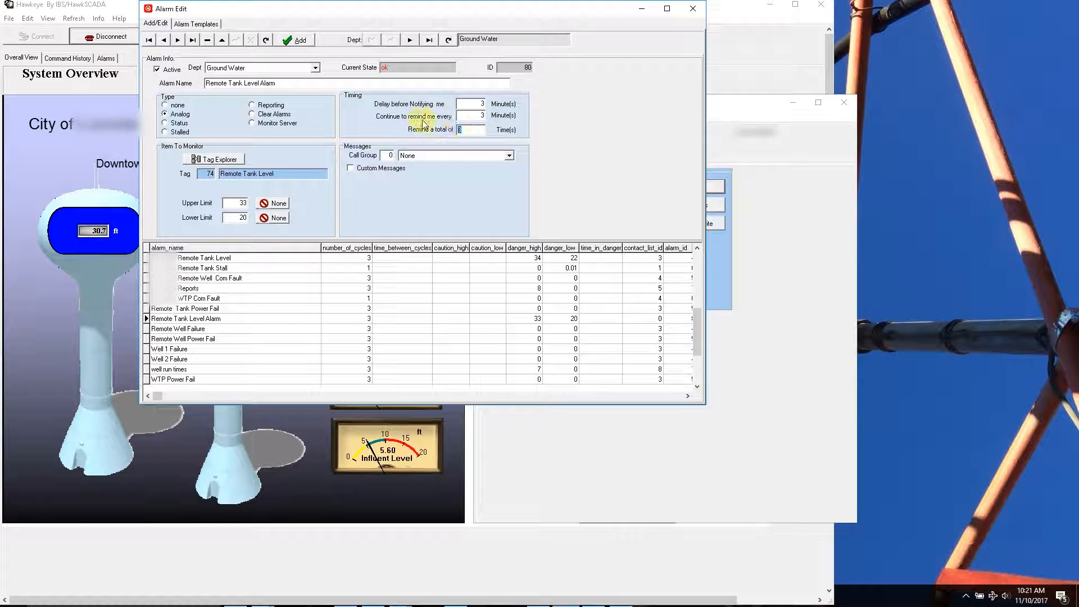
text(5)
key(BackSpace)
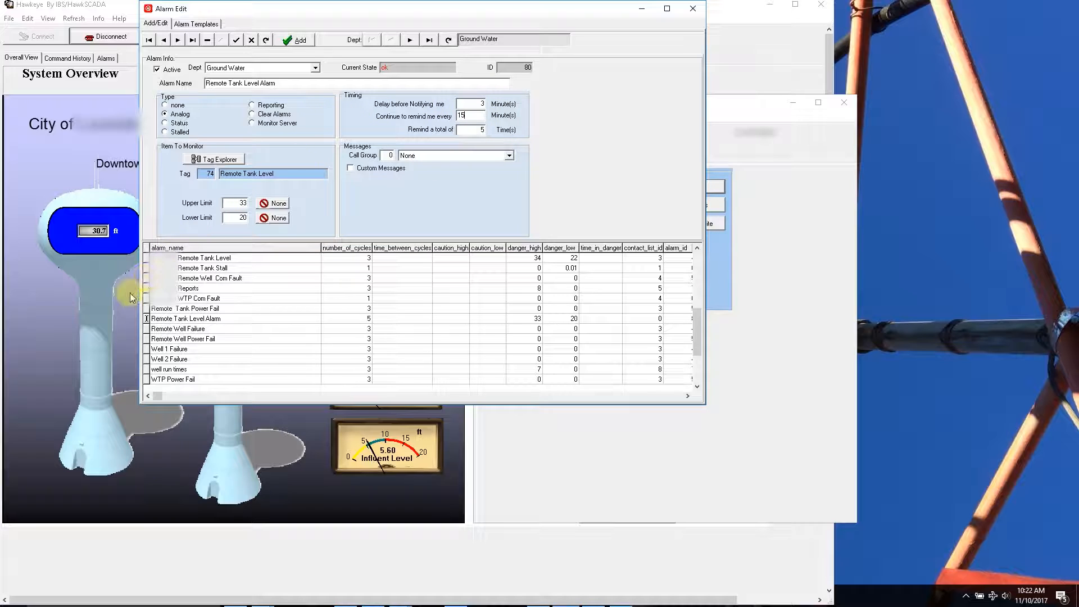
Step: Delete the Remote Tank Level Alarm record from the alarm list
click(150, 319)
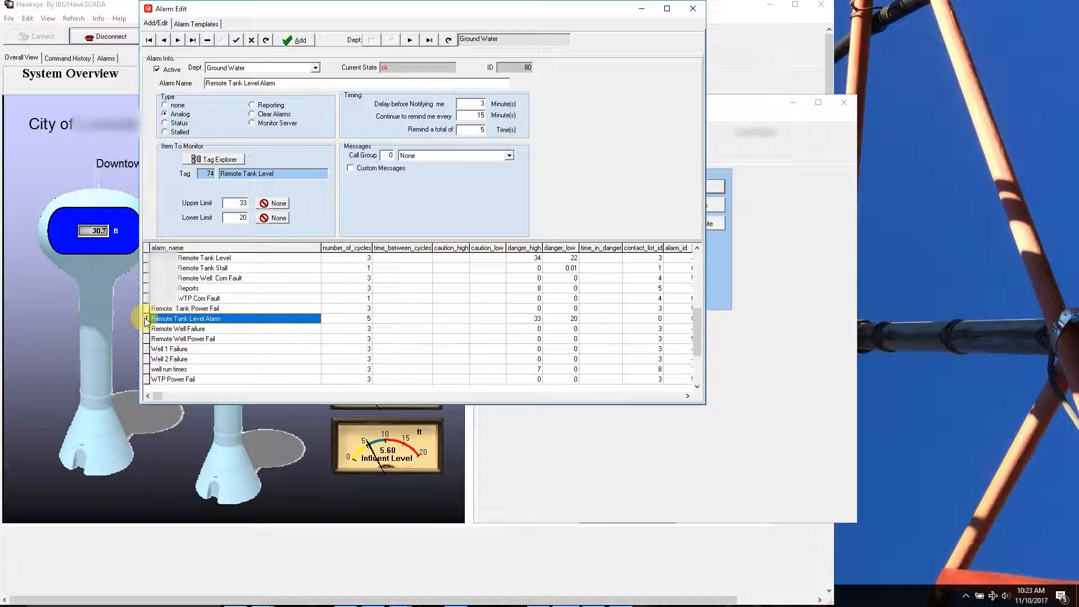
click(206, 41)
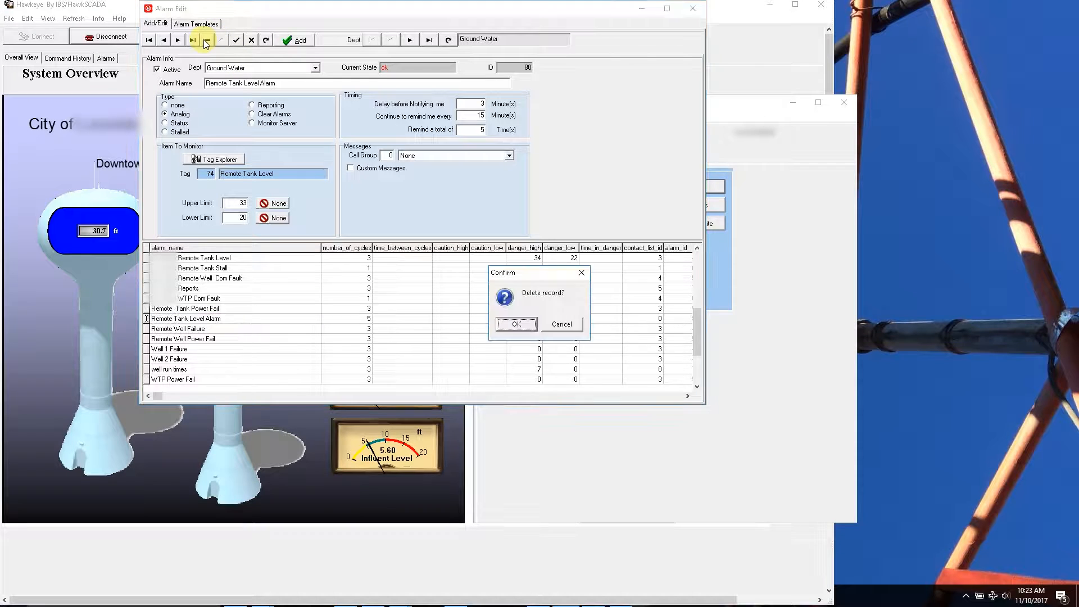
click(508, 324)
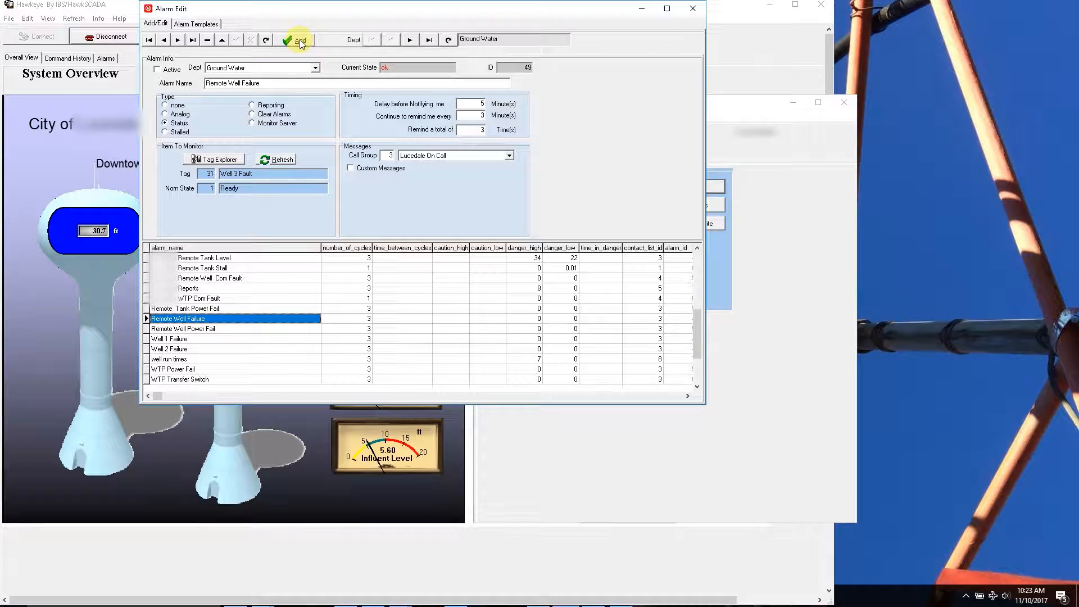
Step: Reopen the alarm editor, check the levels on the Hawkeye system overview, and return to the editor in Tomahawk
click(693, 8)
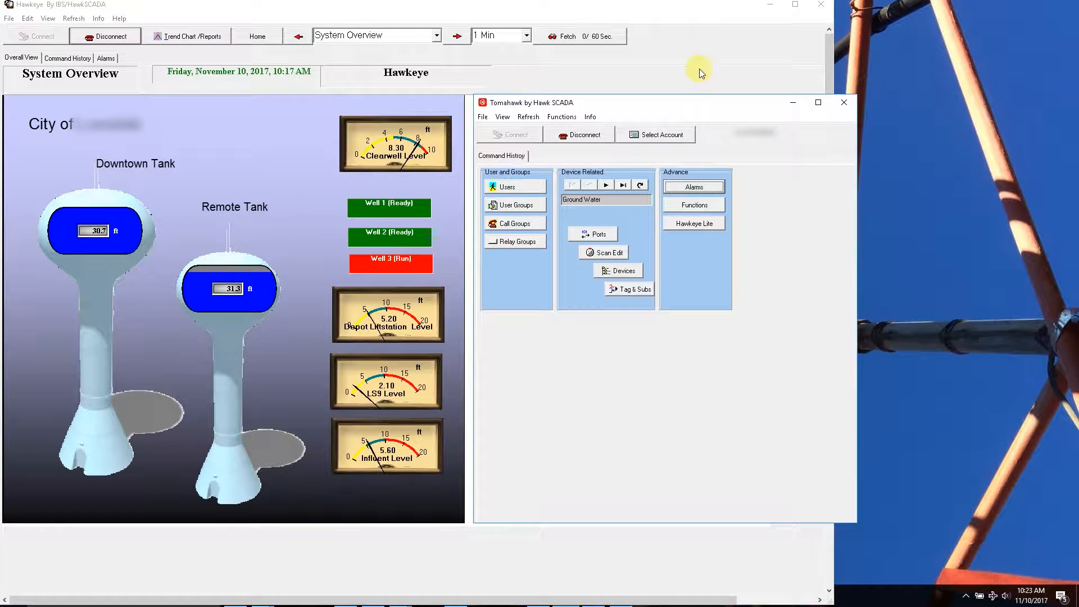
click(684, 187)
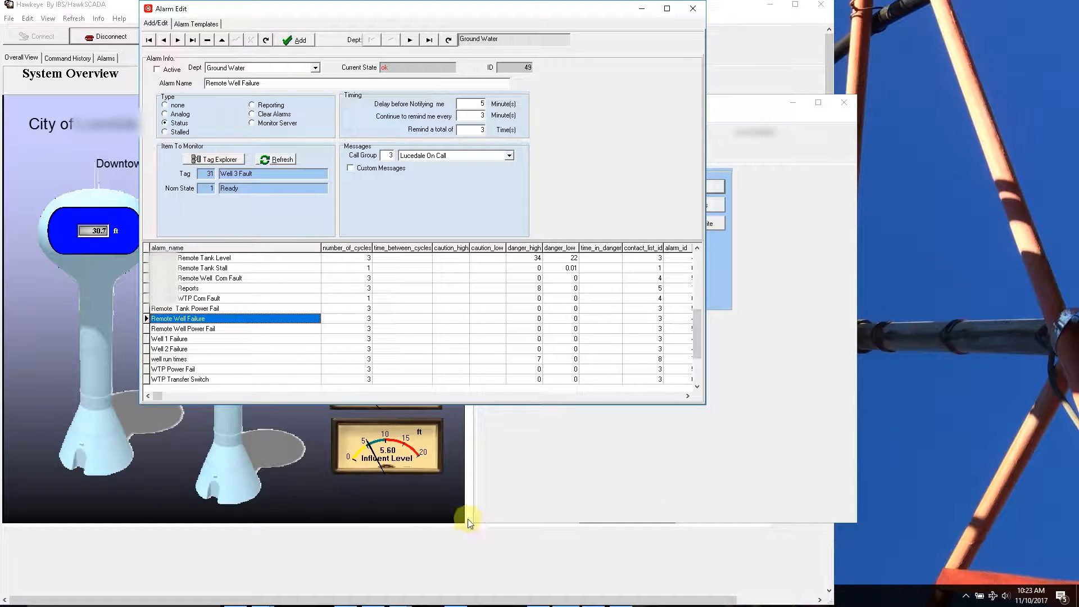
click(403, 512)
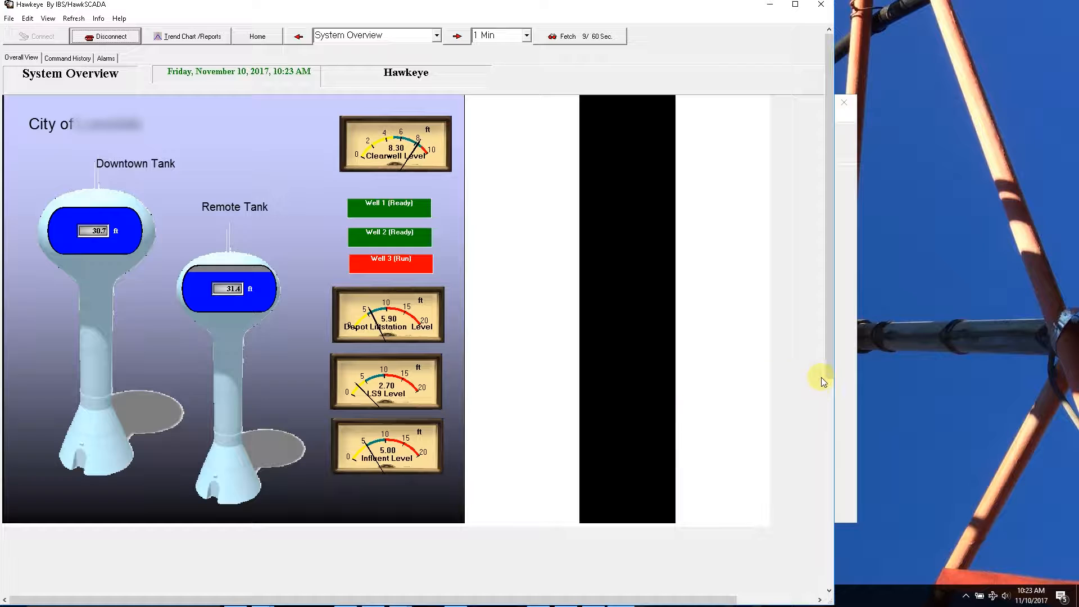
click(844, 366)
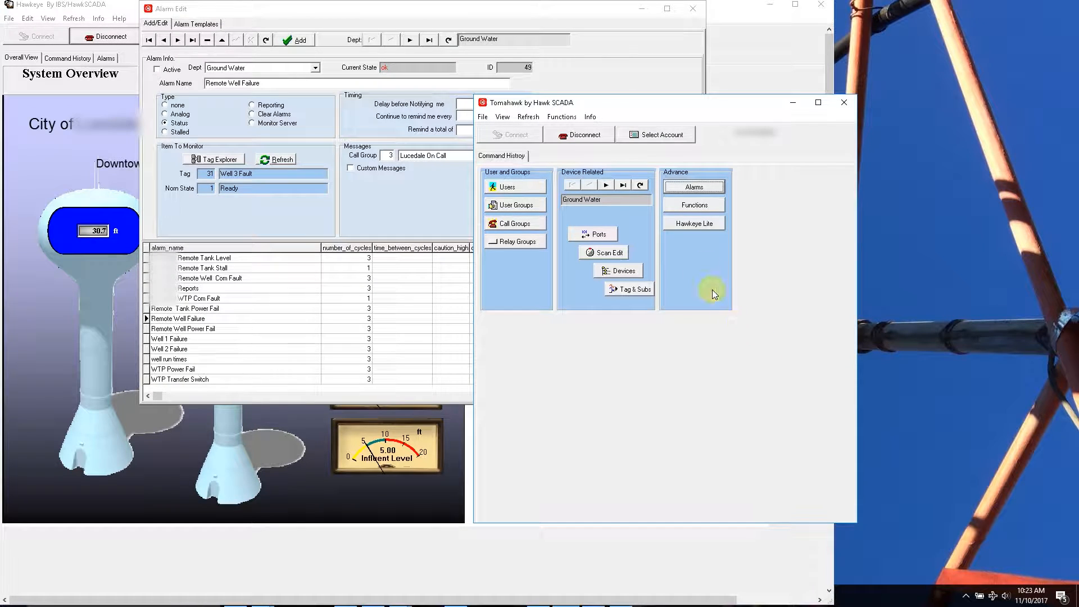
click(663, 45)
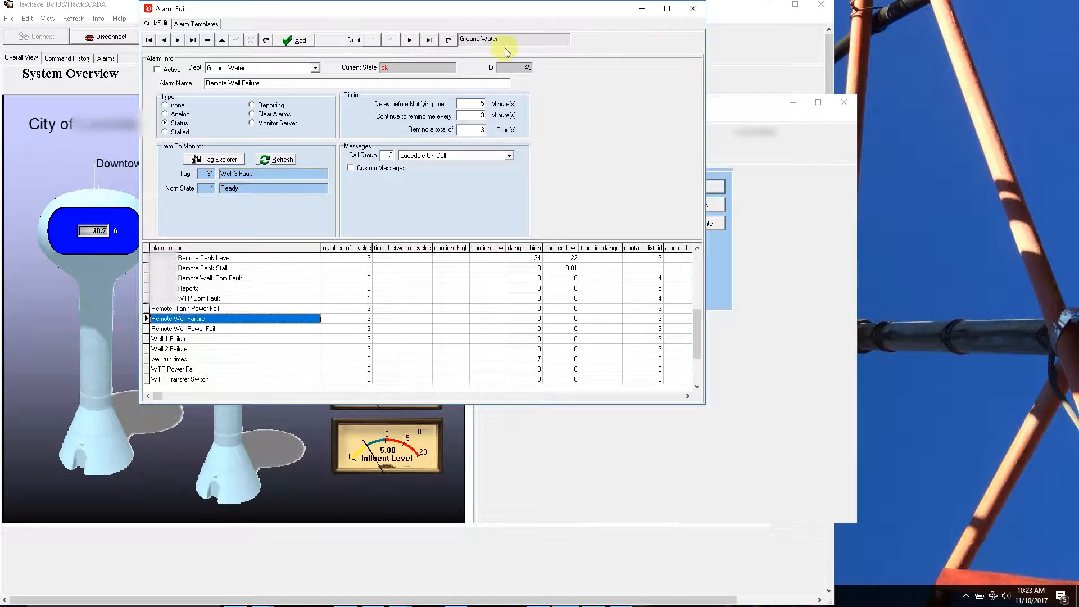
Step: Start a new alarm in the Waste Water department and name it as the Depot lift station's level alarm
click(295, 40)
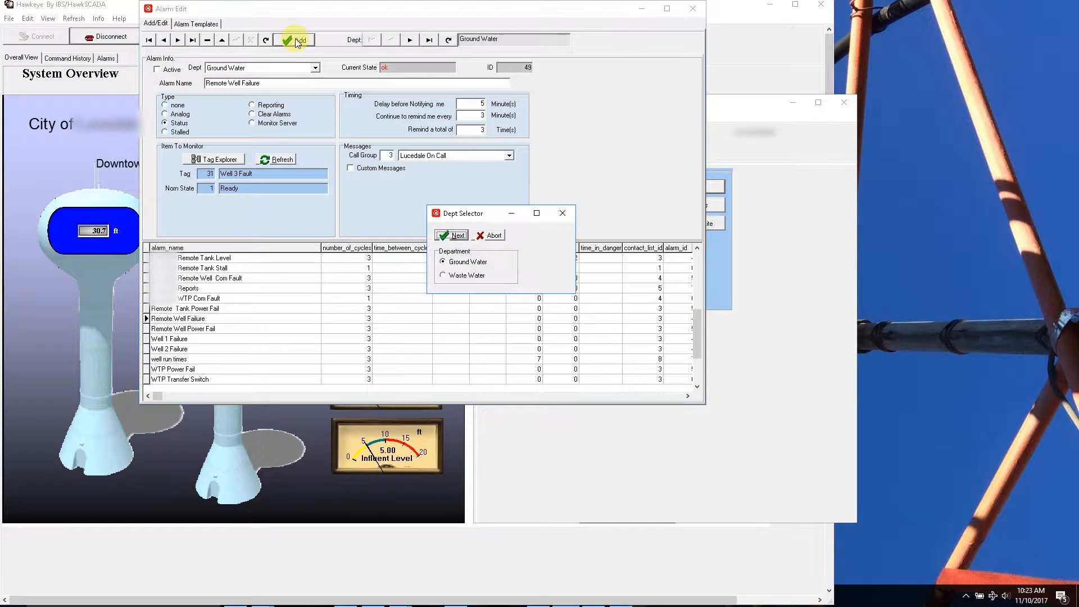
click(444, 276)
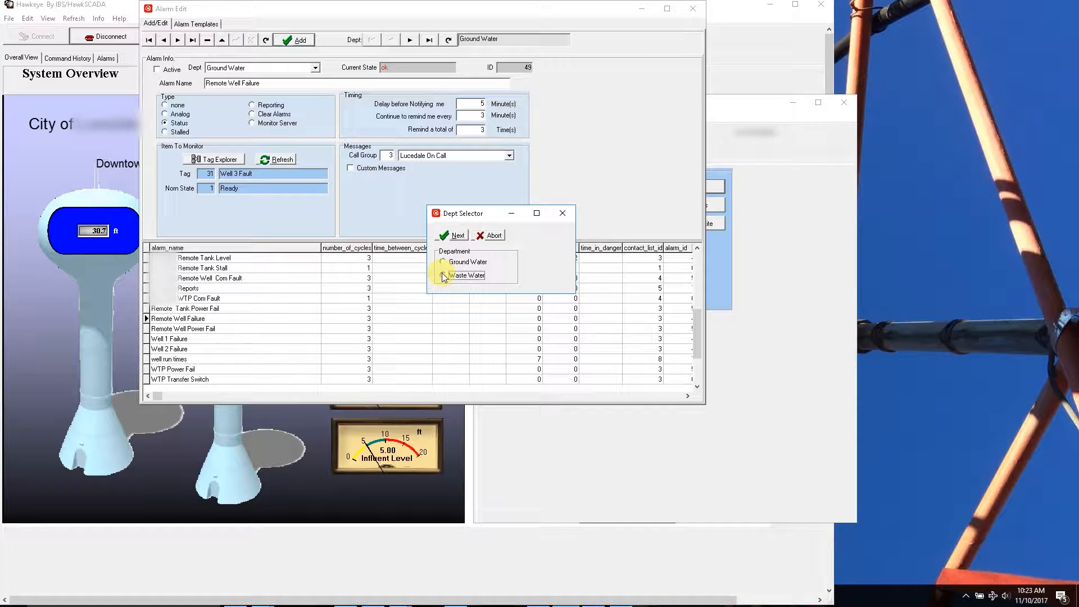
click(459, 237)
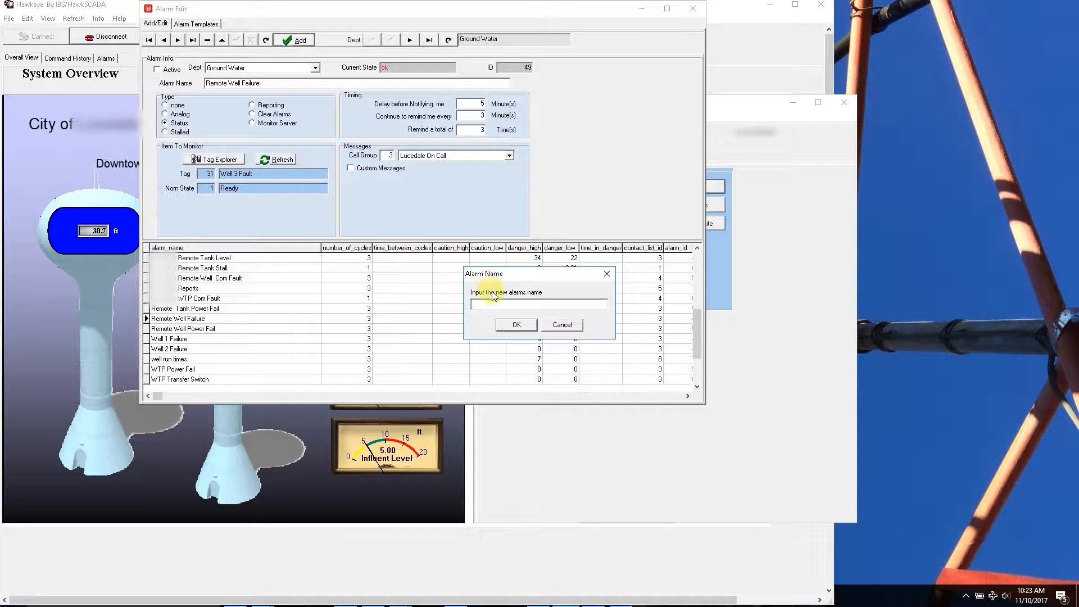
text(D)
text(ion Level Alarm)
click(505, 325)
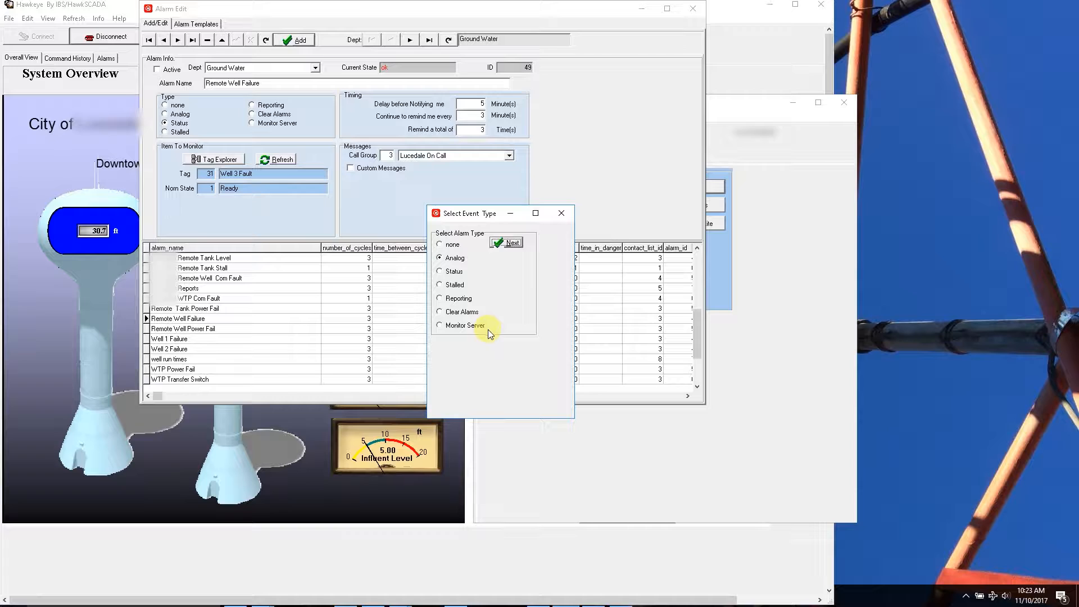
Step: Make the new alarm an analog type that monitors the Depot Liftstation Level (188) tag under Waste Water
click(505, 245)
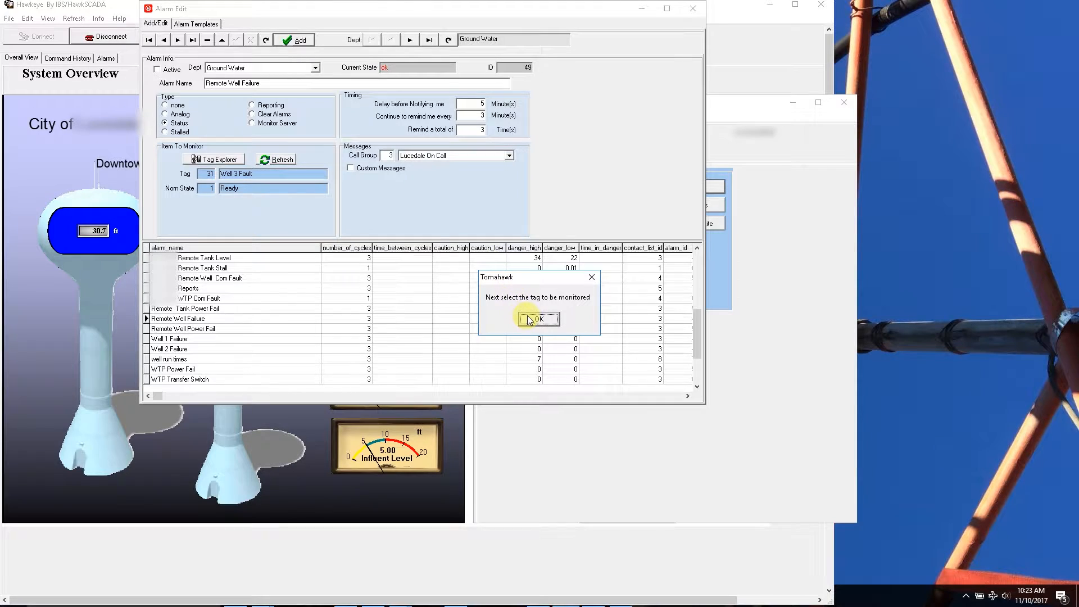
click(537, 319)
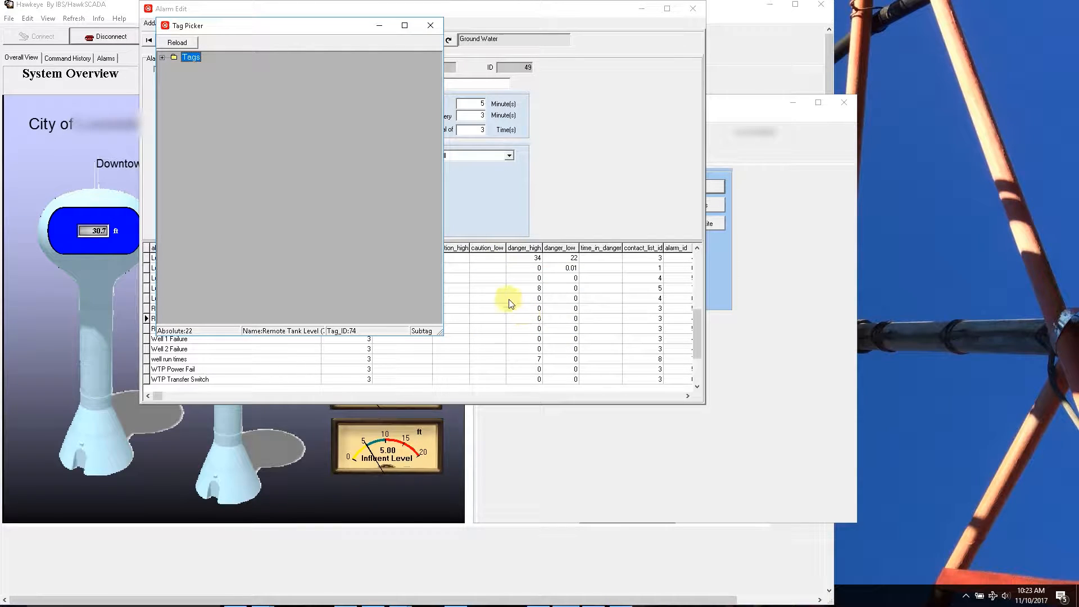
click(162, 58)
click(176, 77)
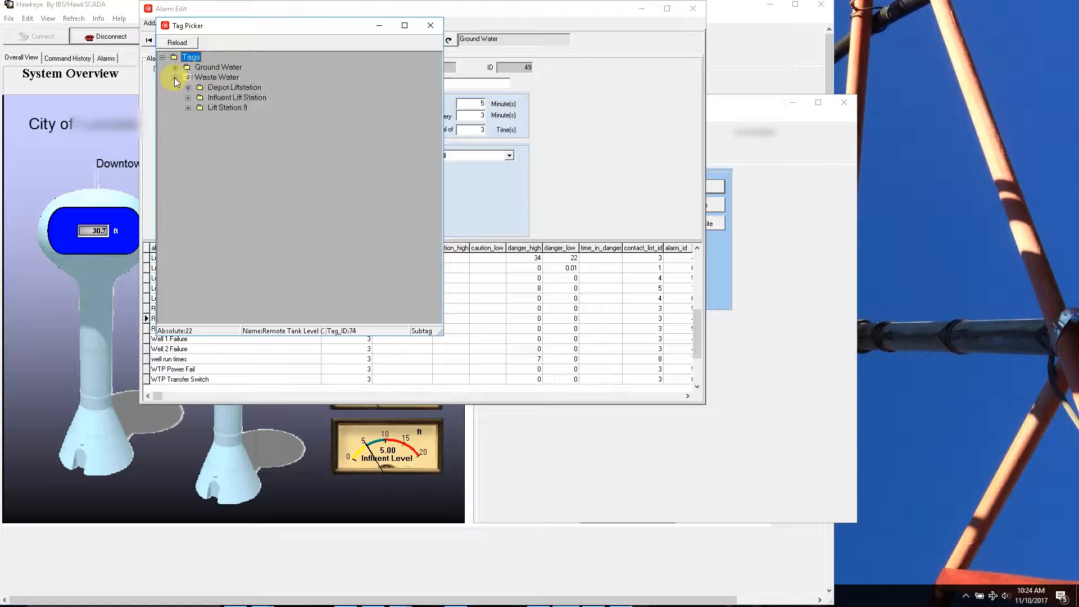
click(187, 88)
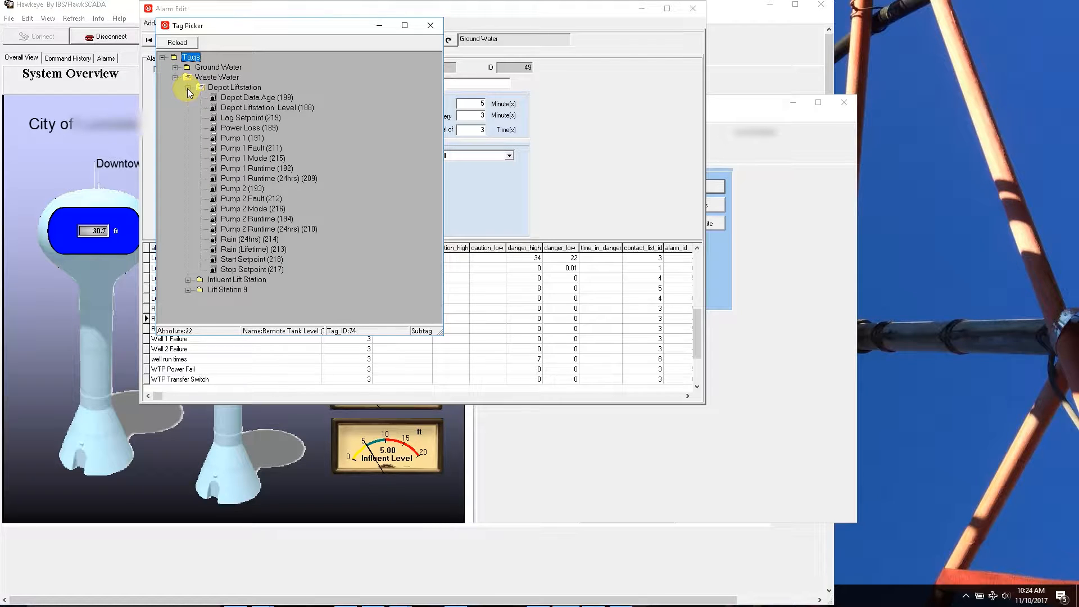
double_click(253, 110)
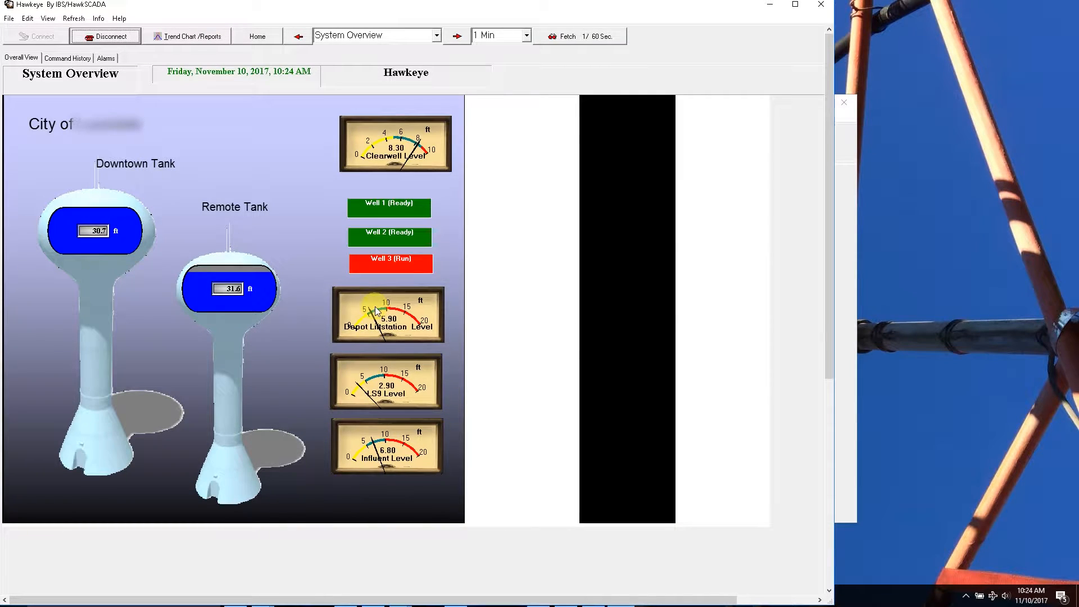
Step: Give the Depot lift station alarm an upper limit of 15 and a lower limit of 2, with None as call group
mouse_move(375, 318)
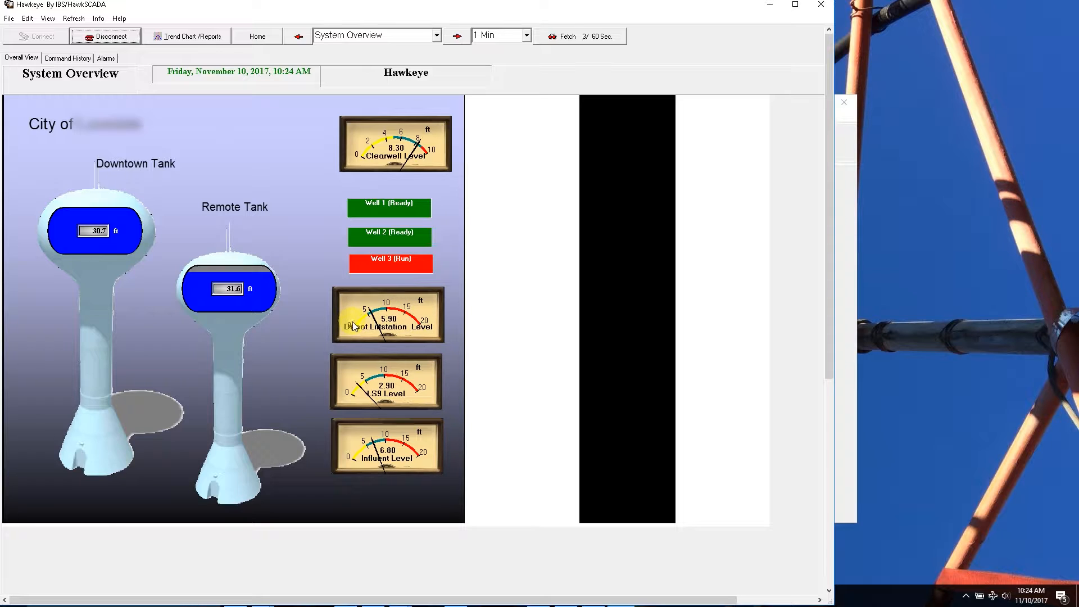
click(843, 439)
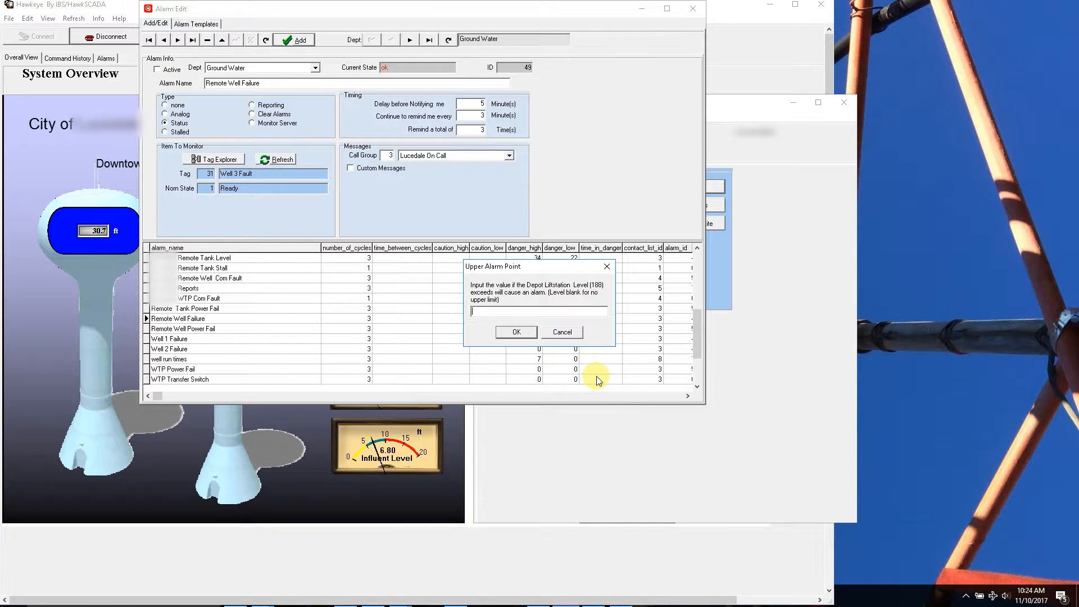
click(514, 333)
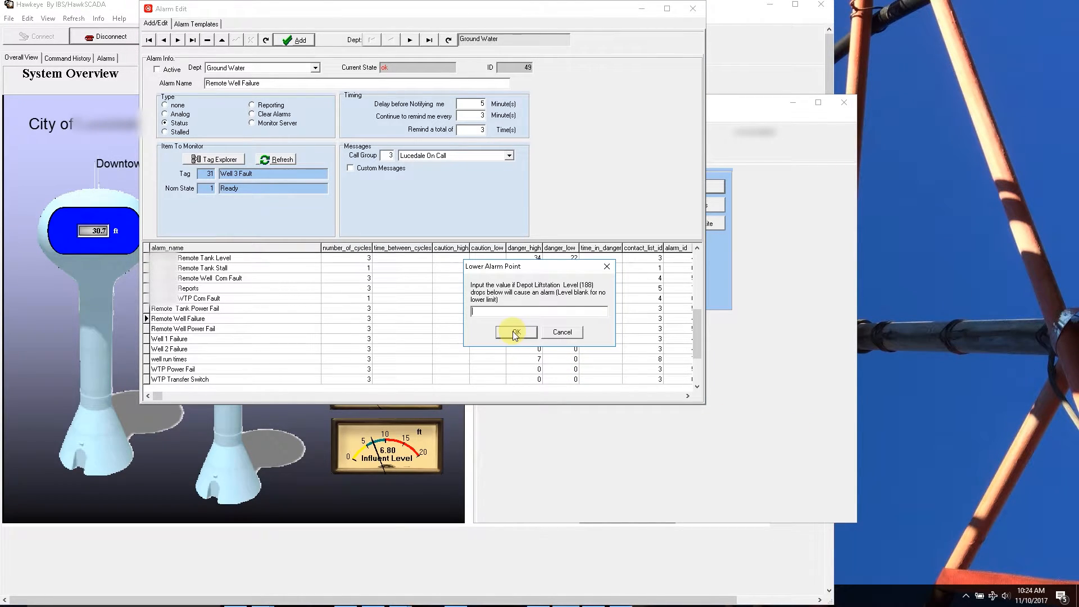
text(2)
click(516, 333)
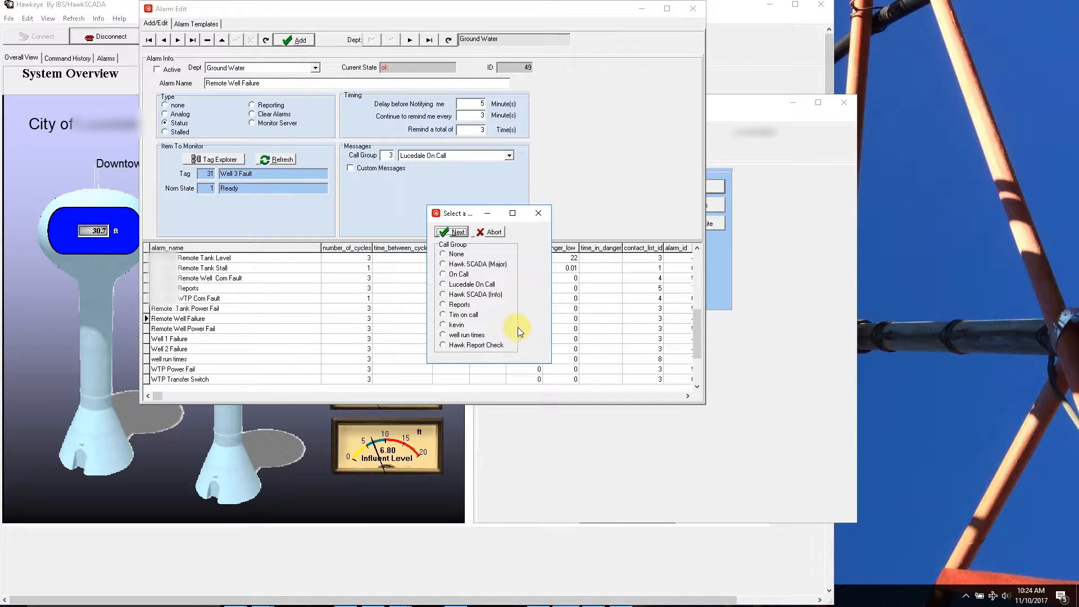
click(447, 255)
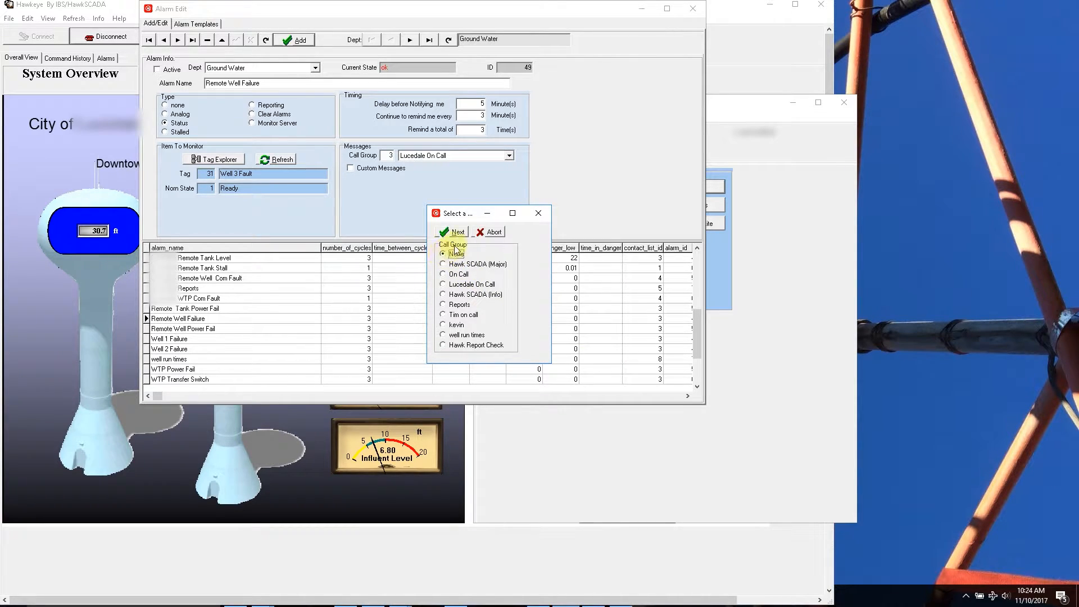
click(457, 235)
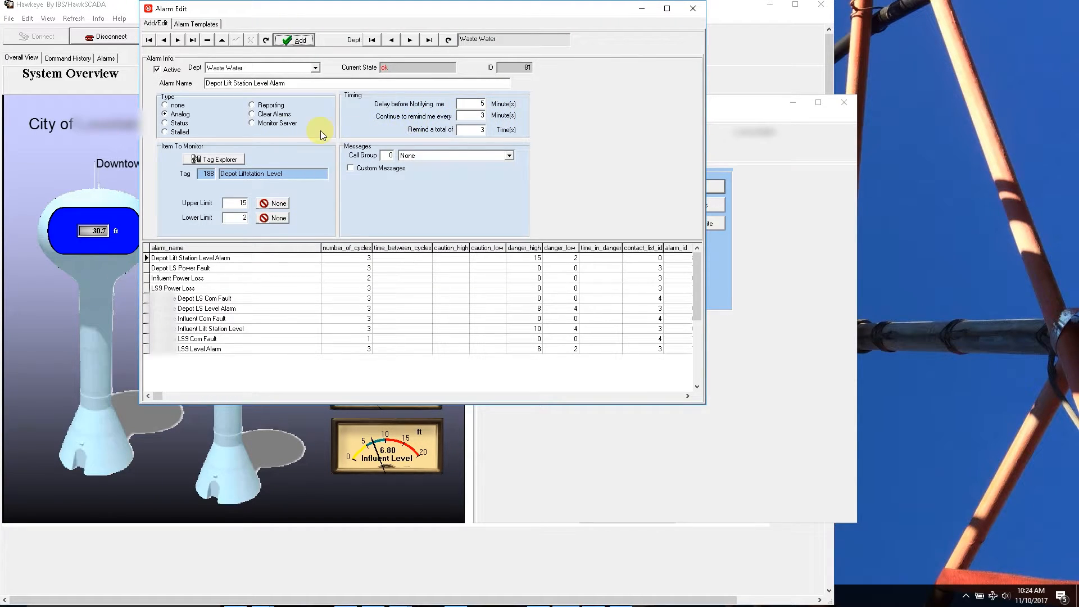
Step: Make the Depot Lift Station Level Alarm inactive, save the record, and switch back to the Hawkeye system overview
click(157, 69)
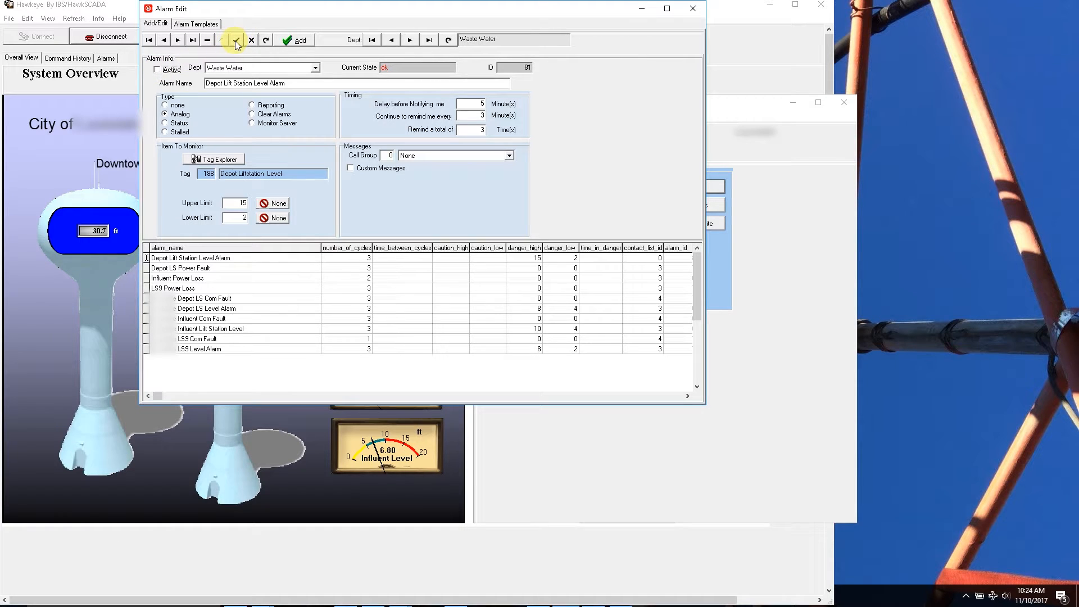
click(235, 41)
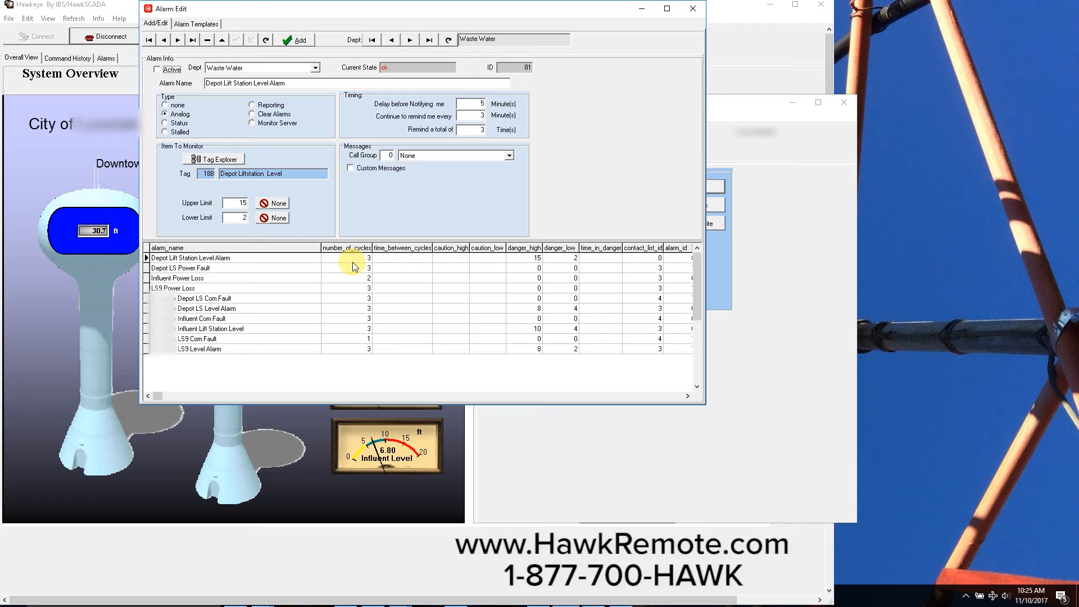
click(93, 416)
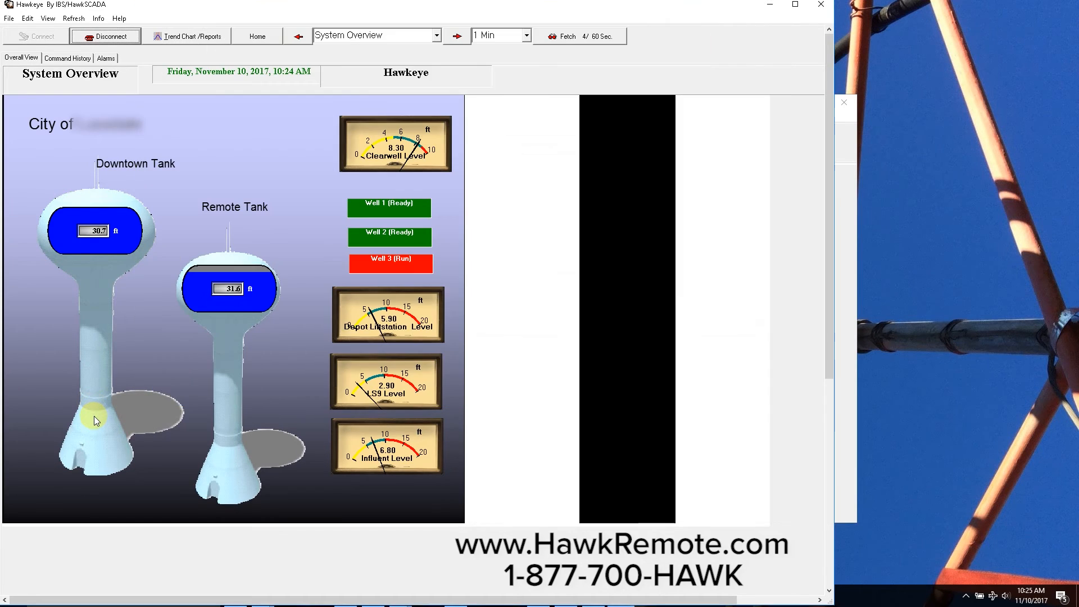